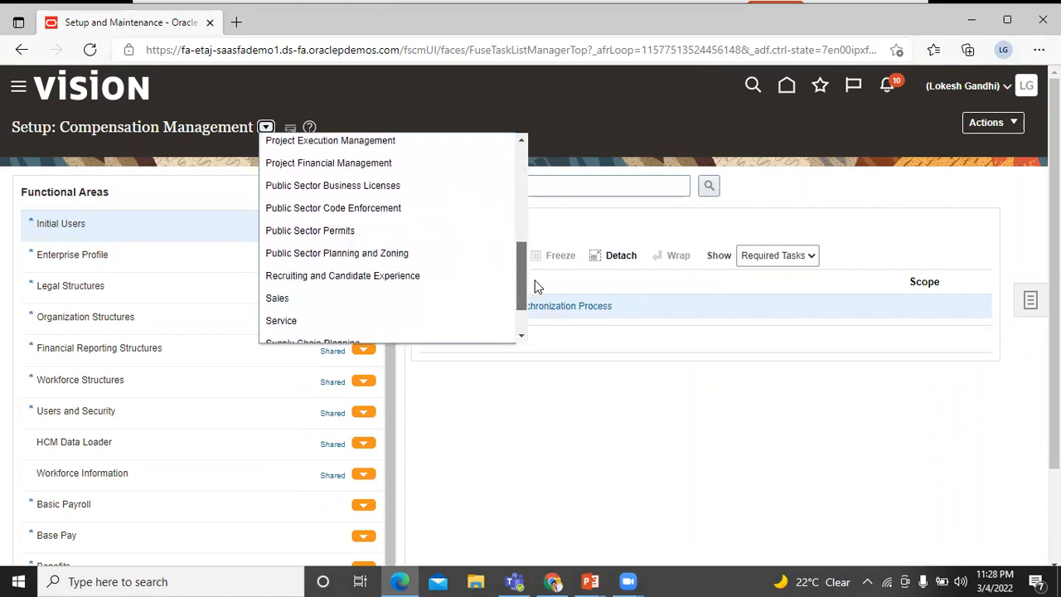
Switch the setup to Sales and show all tasks of the Quotas functional area.
click(459, 298)
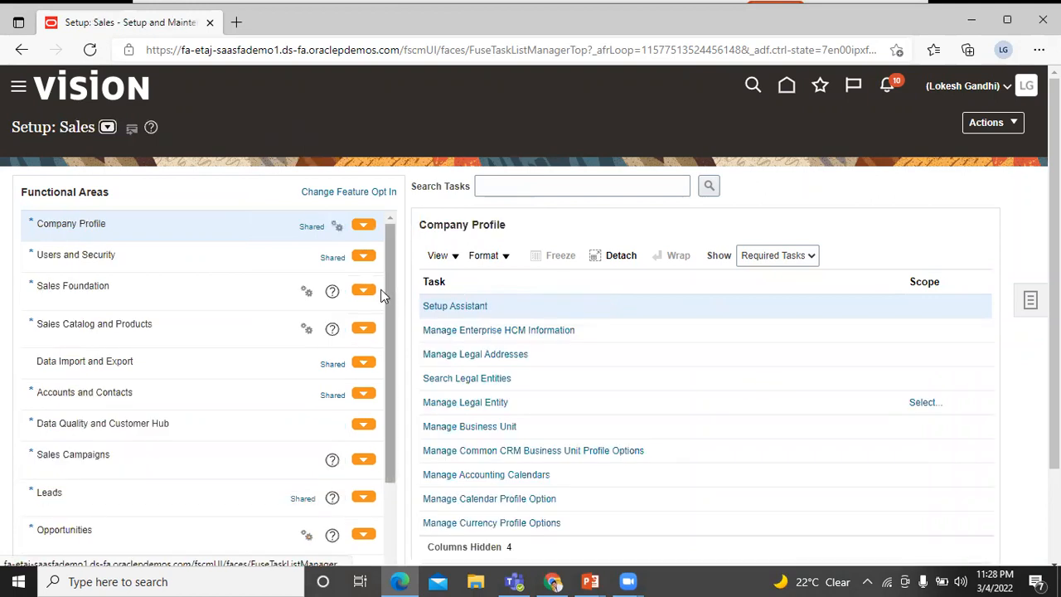
drag(386, 292, 396, 381)
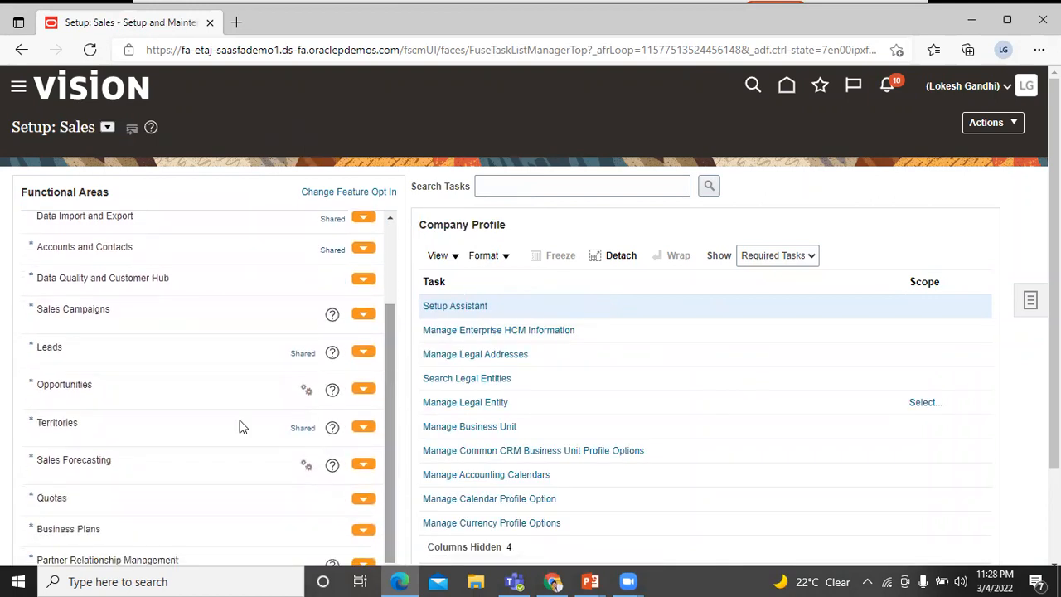
click(126, 496)
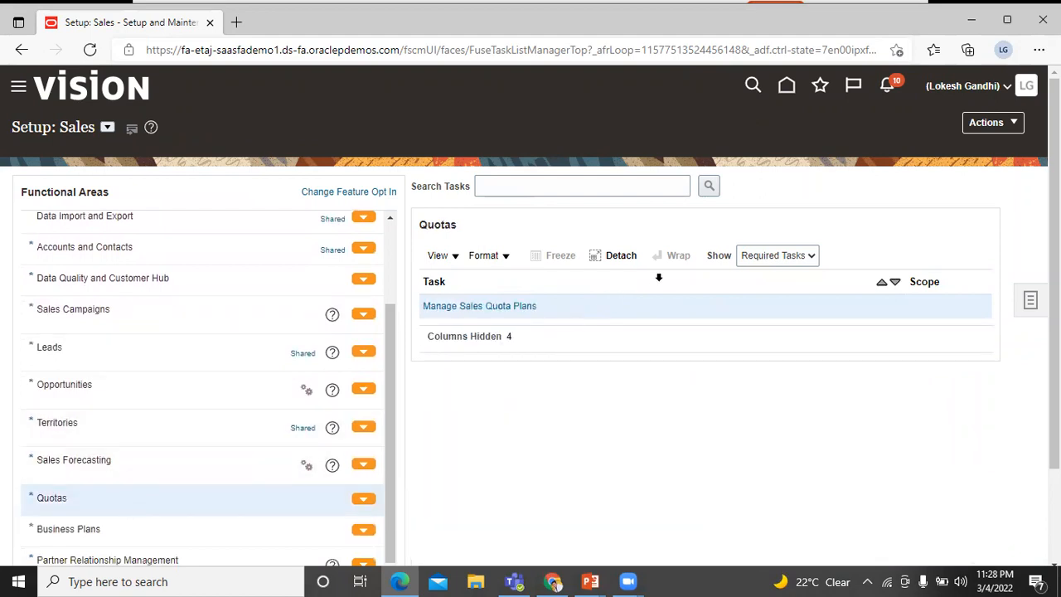
click(805, 257)
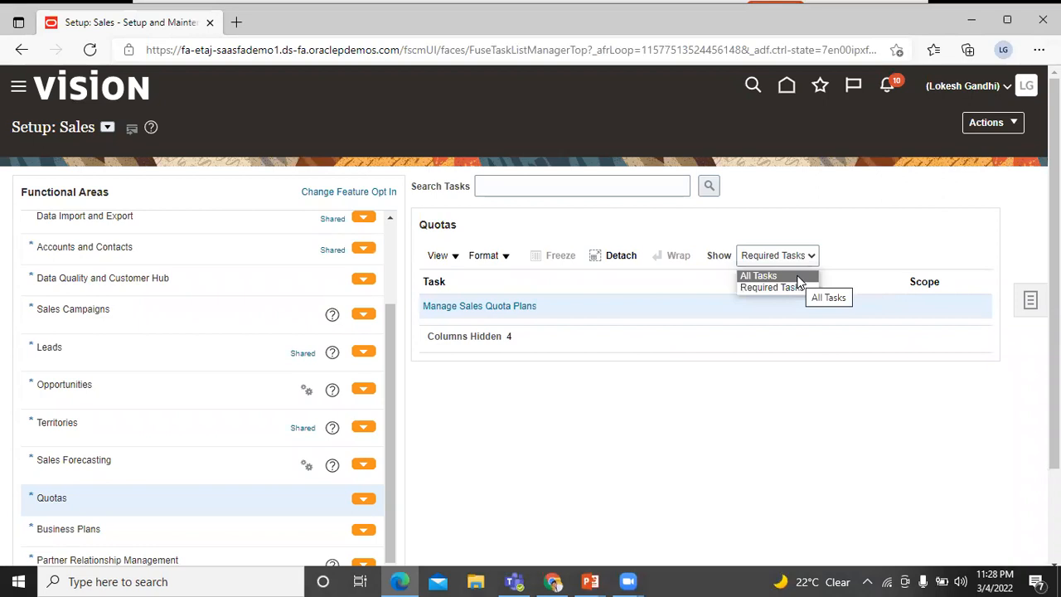
click(759, 276)
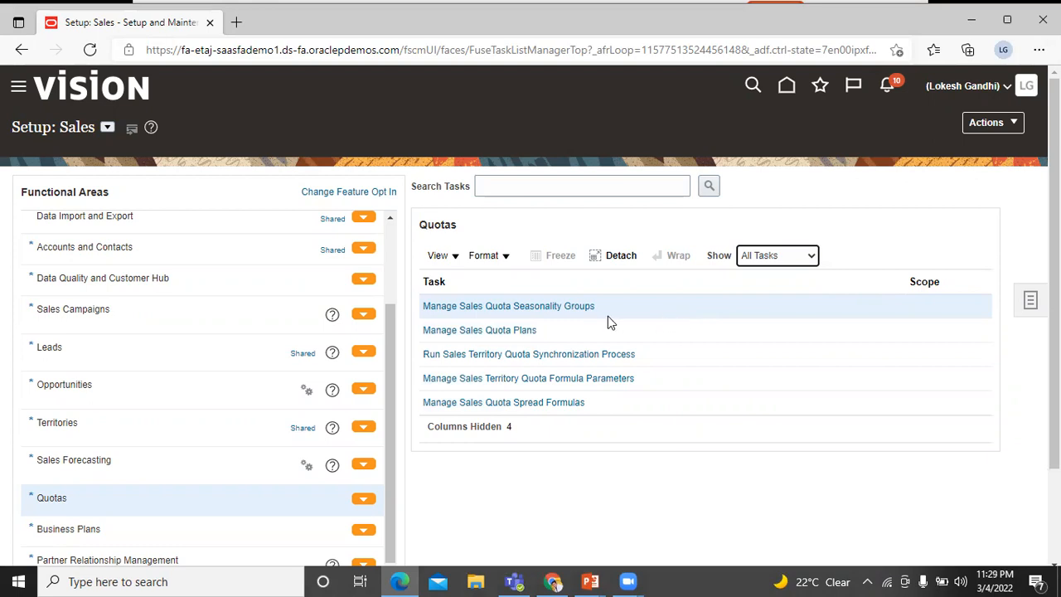
In Manage Sales Quota Seasonality Groups, create a seasonality factor group named BISP Group for the year 2022.
click(572, 307)
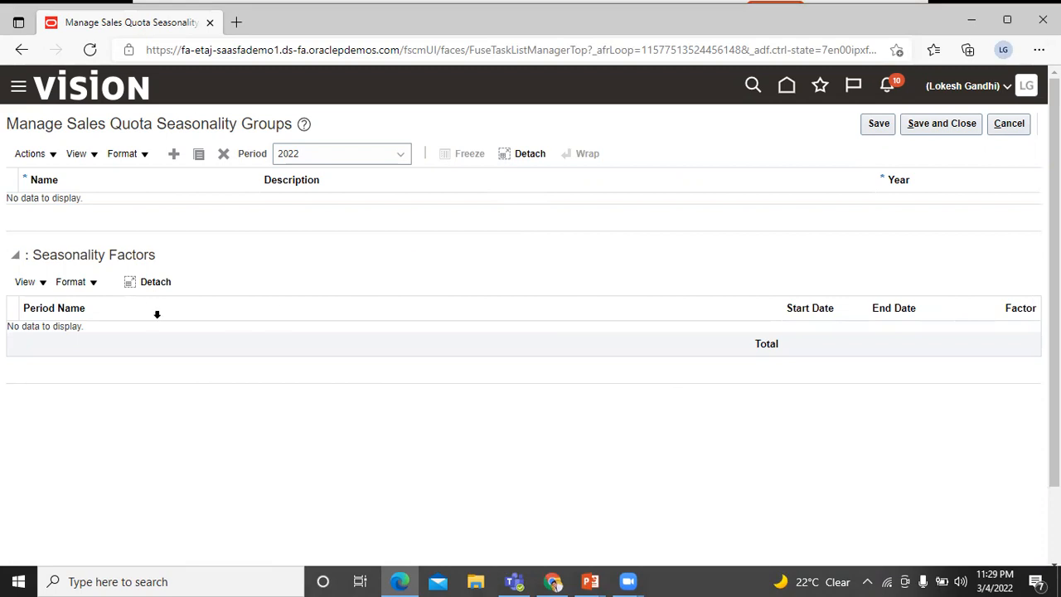
click(175, 157)
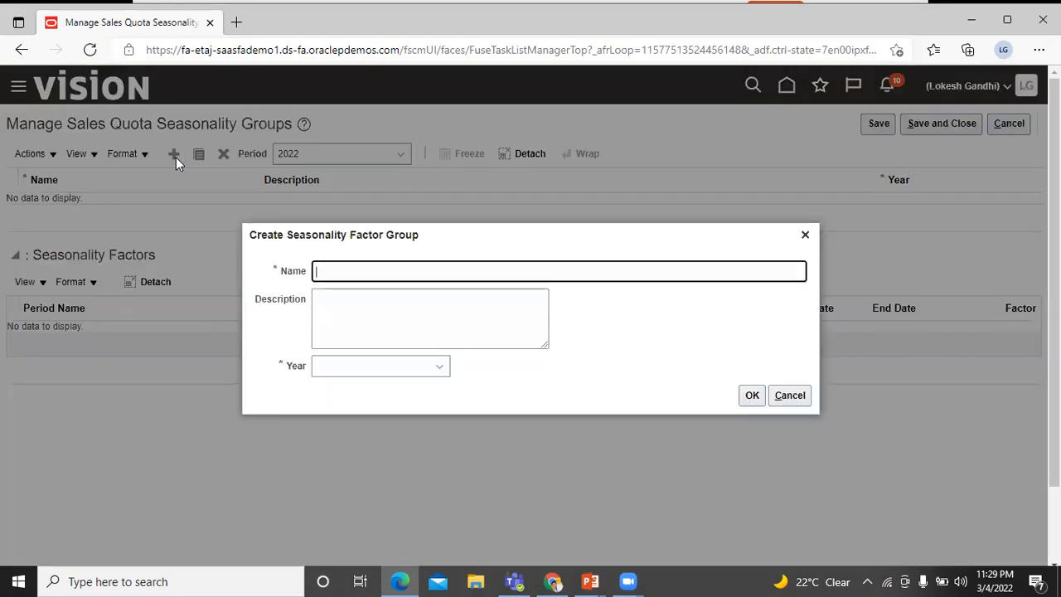
text(BISP Groou)
key(BackSpace)
key(BackSpace)
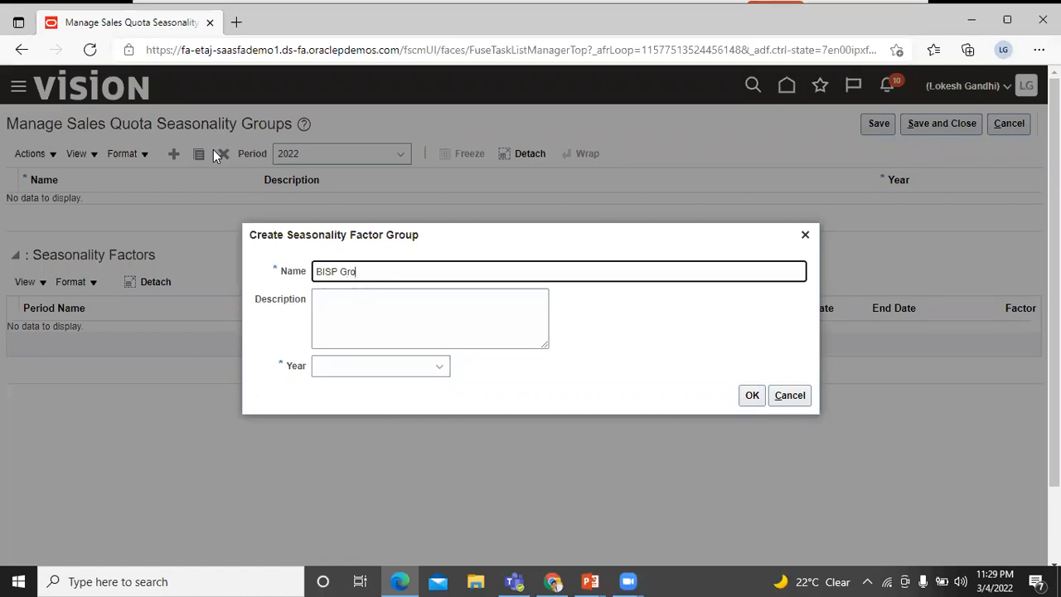
text(up)
click(436, 369)
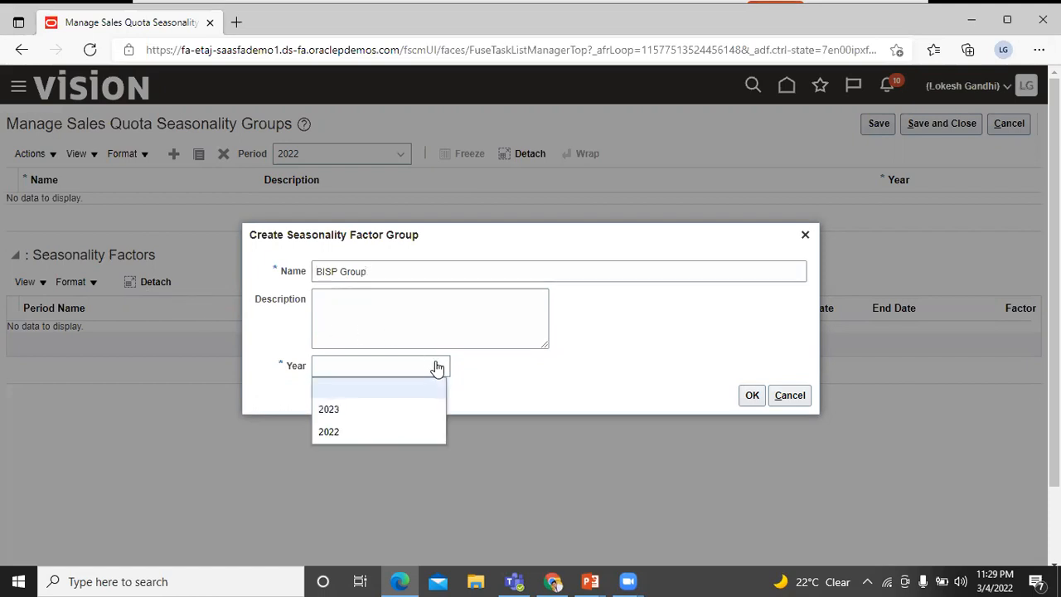
click(421, 431)
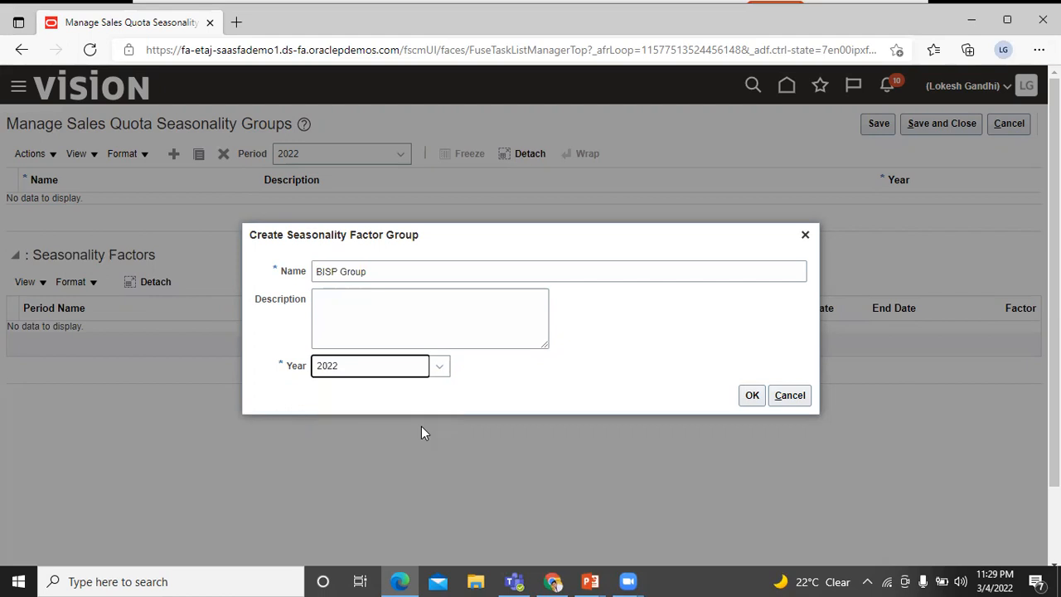
click(752, 396)
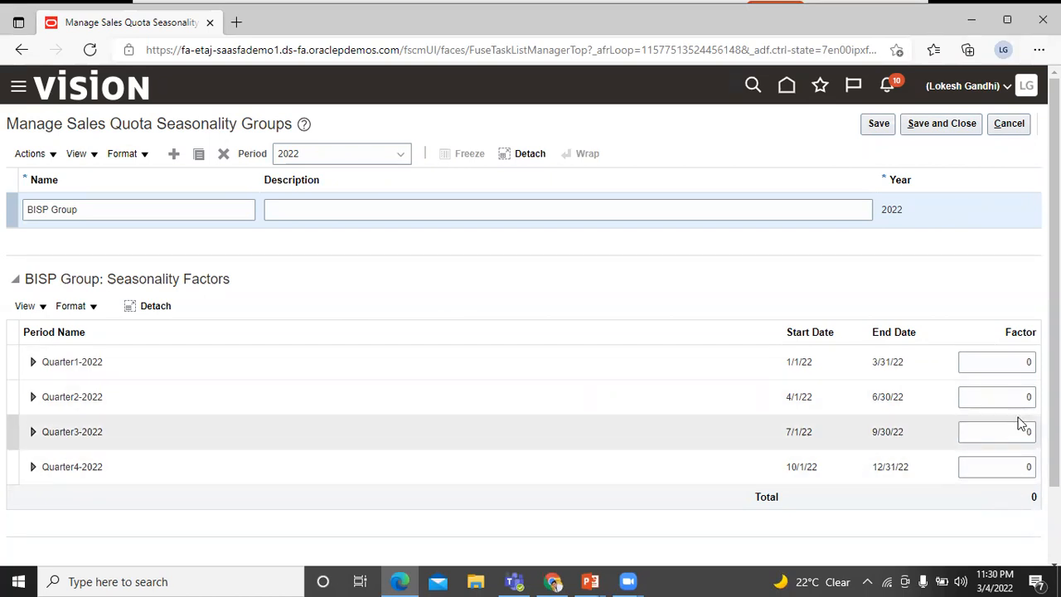
Set the seasonality factor of all four 2022 quarters in BISP Group to 25, then save and close.
click(1025, 363)
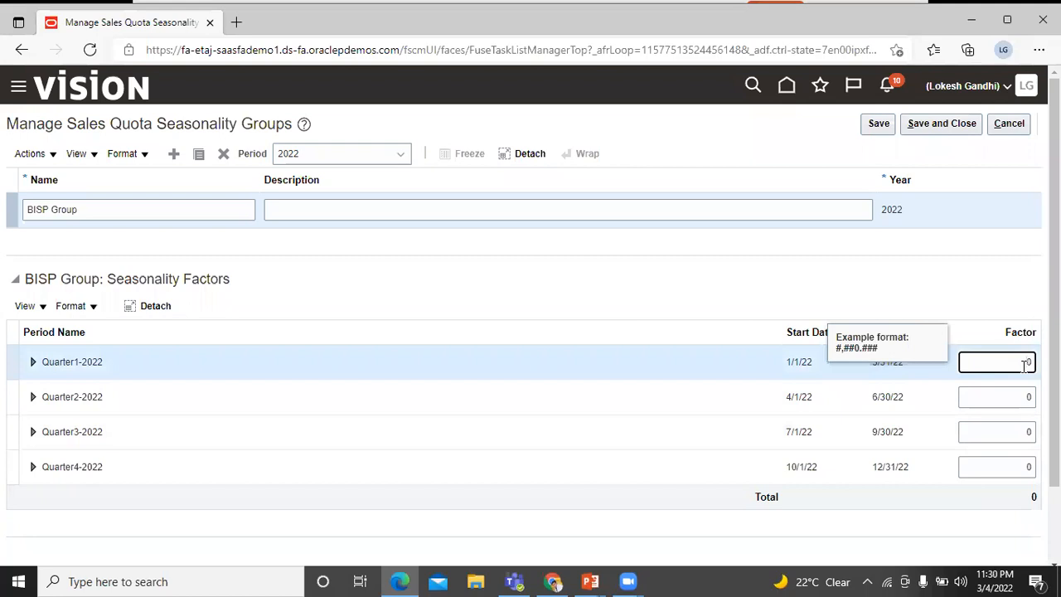
key(BackSpace)
text(25)
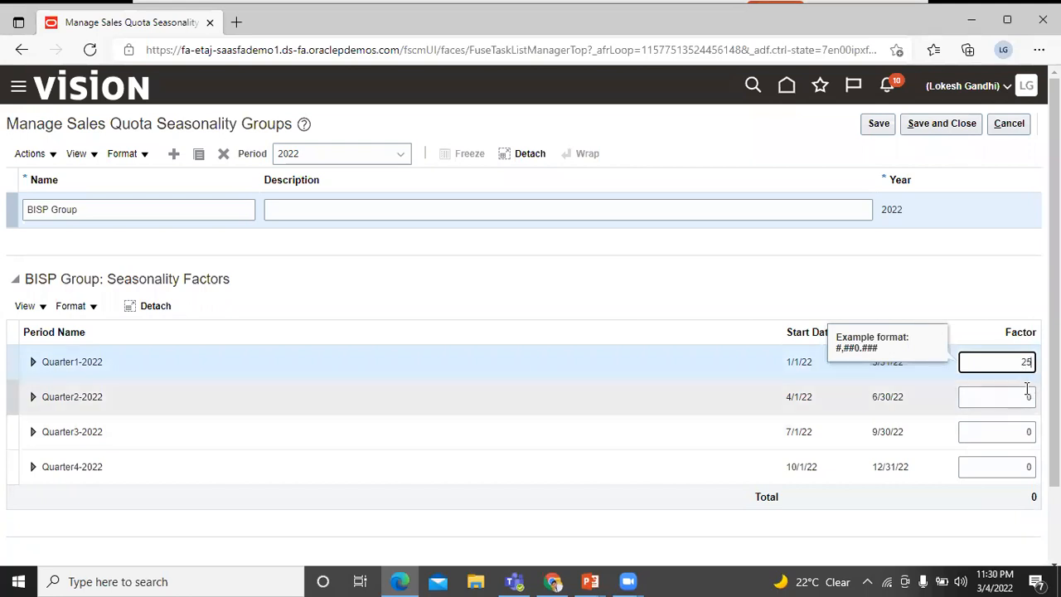
click(1026, 395)
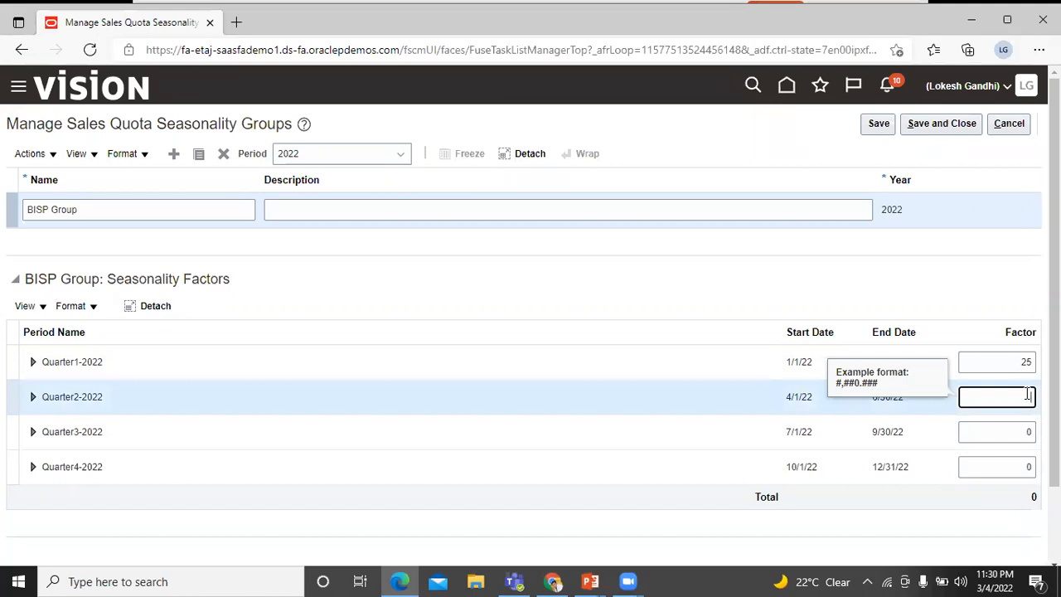
text(25)
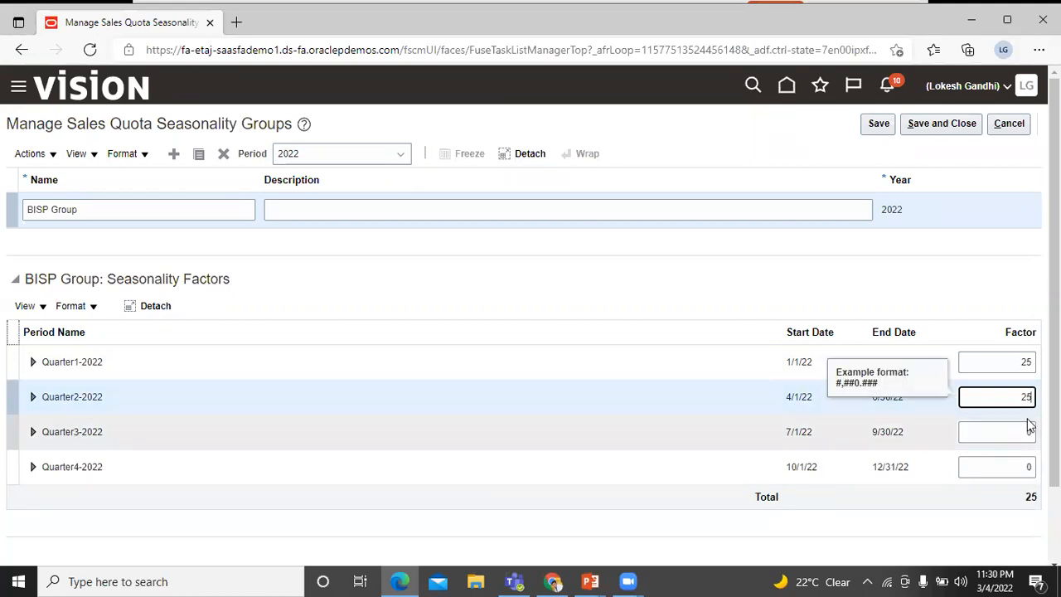
click(1028, 423)
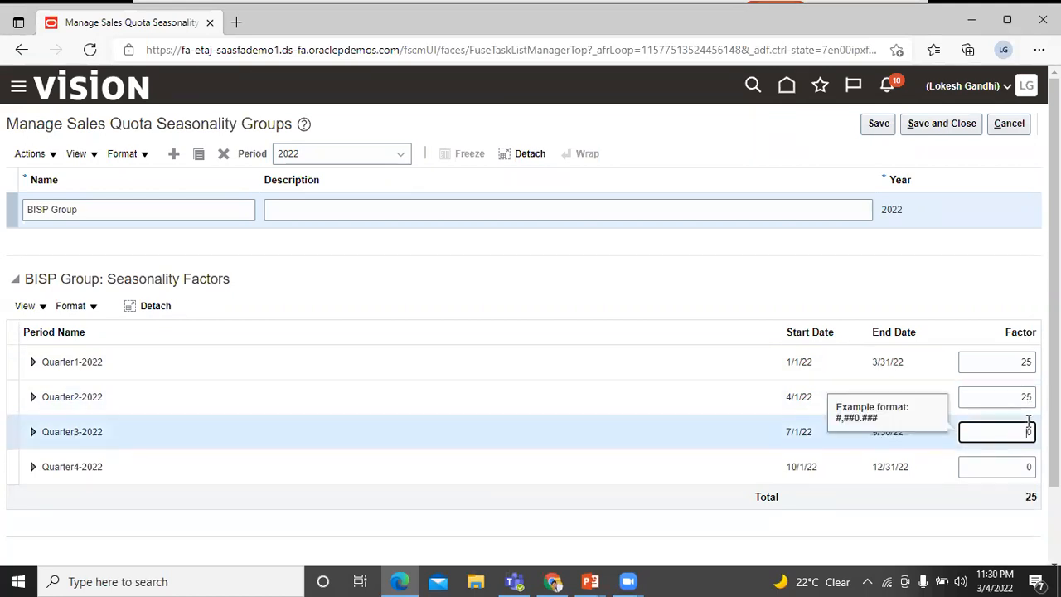
text(25)
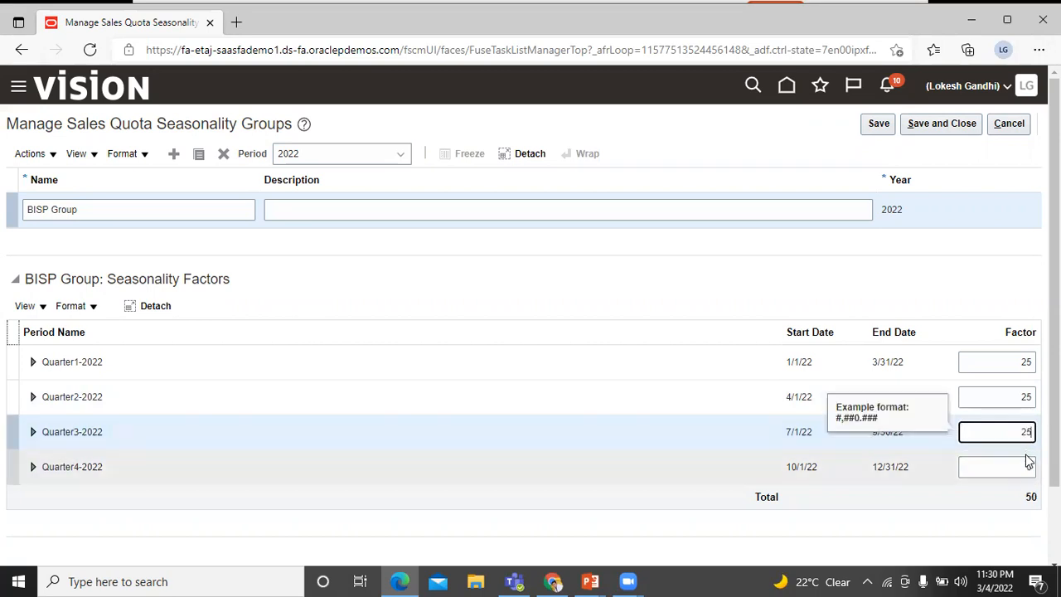
click(1028, 464)
text(25)
click(1004, 508)
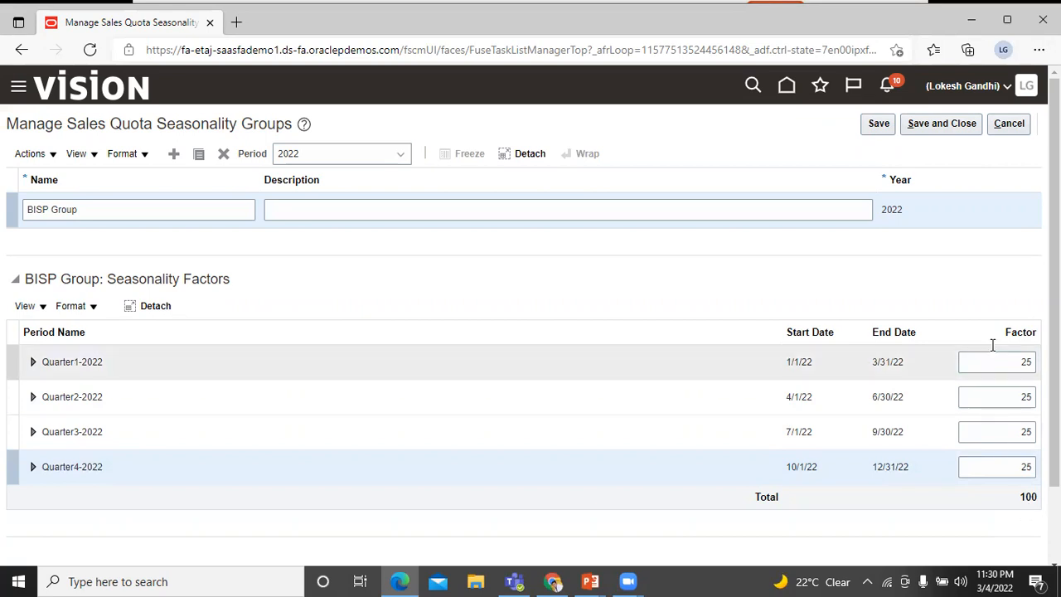
click(963, 122)
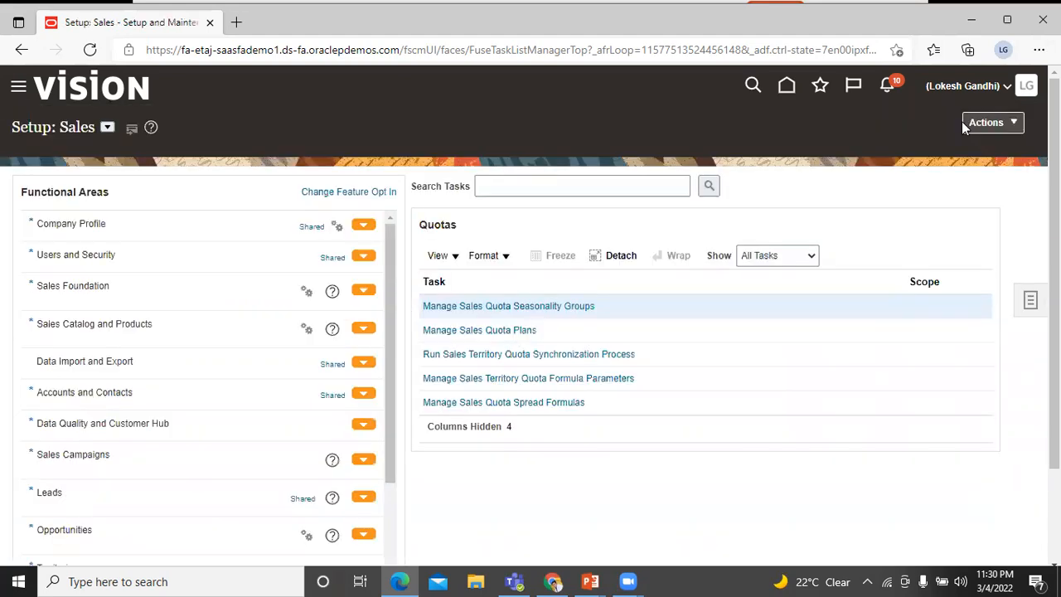
In Manage Sales Quota Plans, start a new plan named BISP Sales Quota Plan 2022 for the year 2022.
click(498, 331)
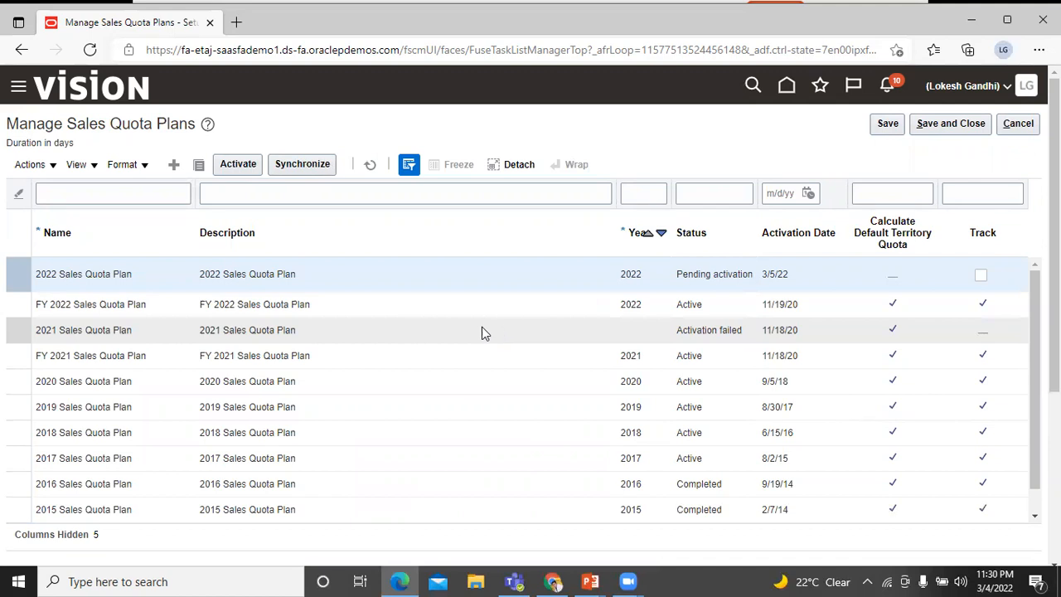
click(175, 168)
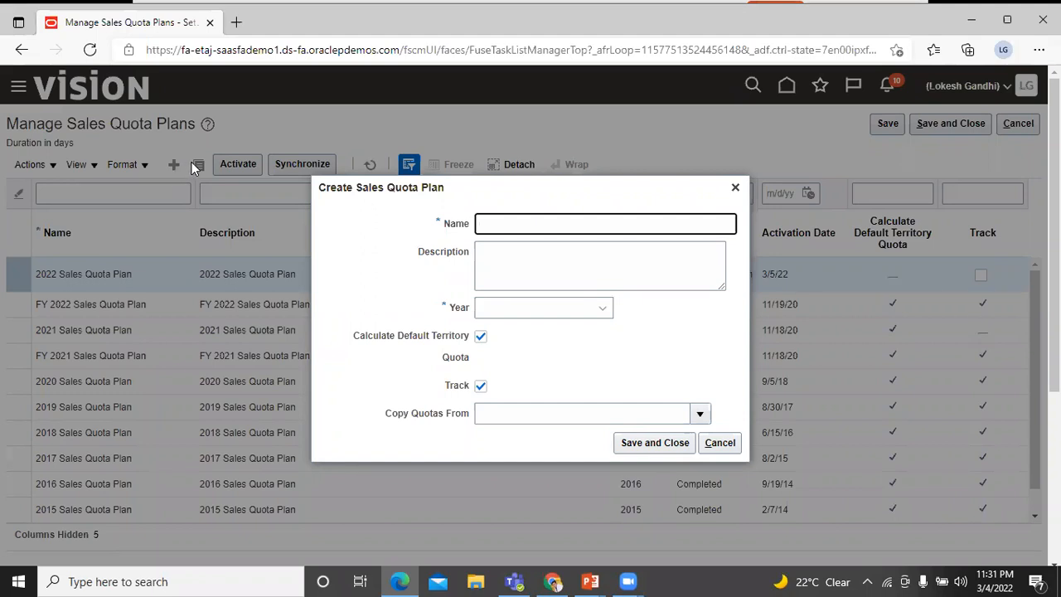
text(BISP Sales Quota Plan 2022)
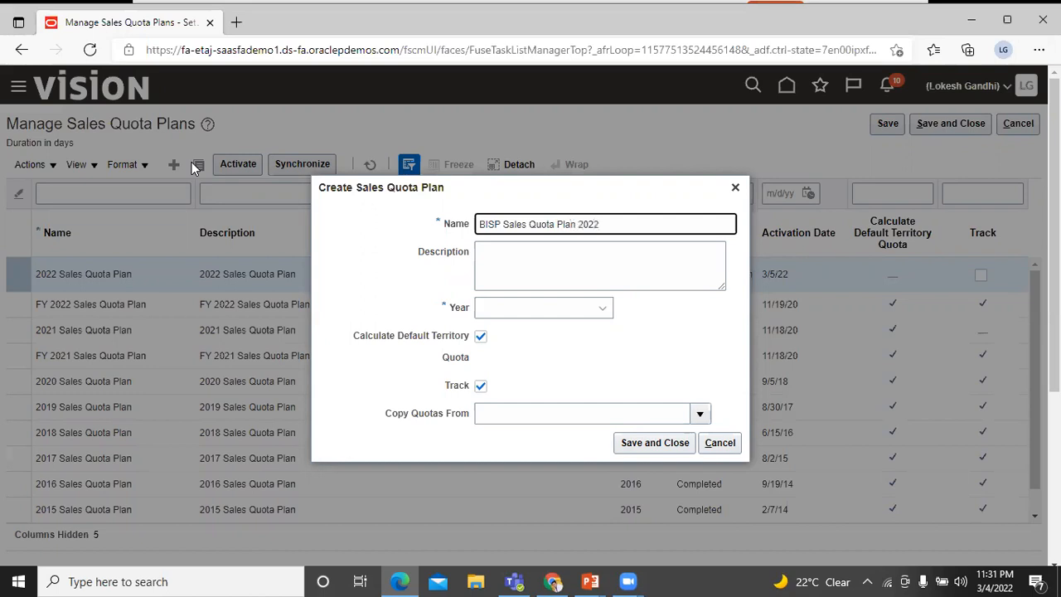
click(606, 310)
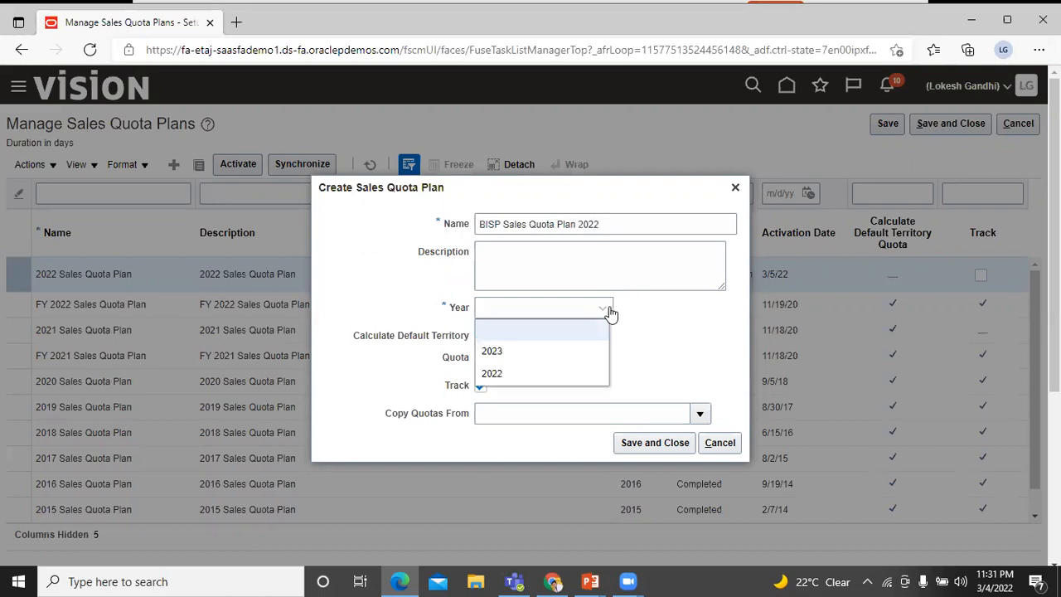
click(570, 373)
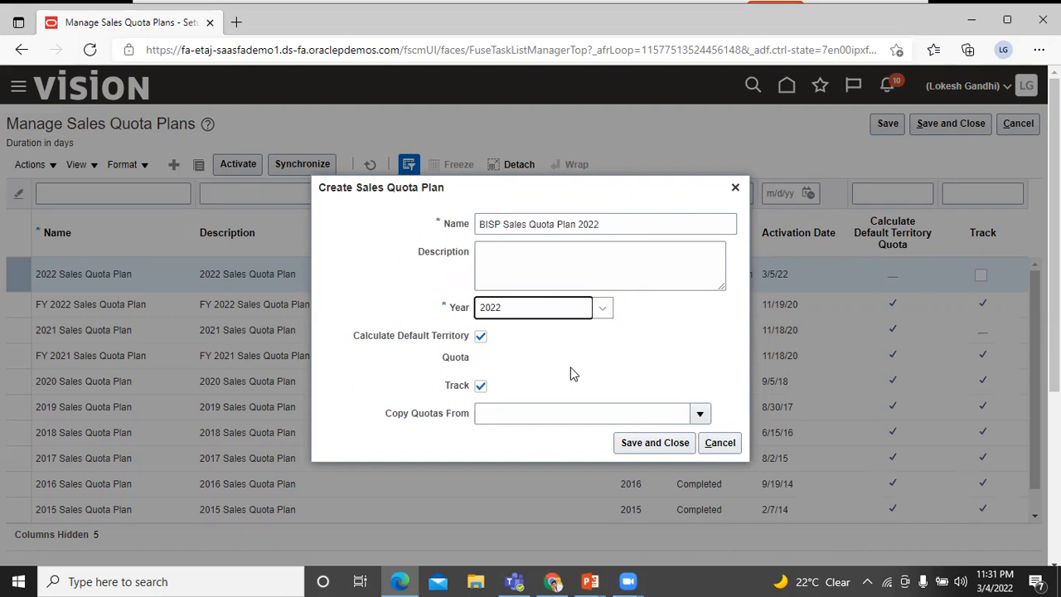
Turn off Calculate Default Territory Quota and Track for the new quota plan and save it.
click(480, 342)
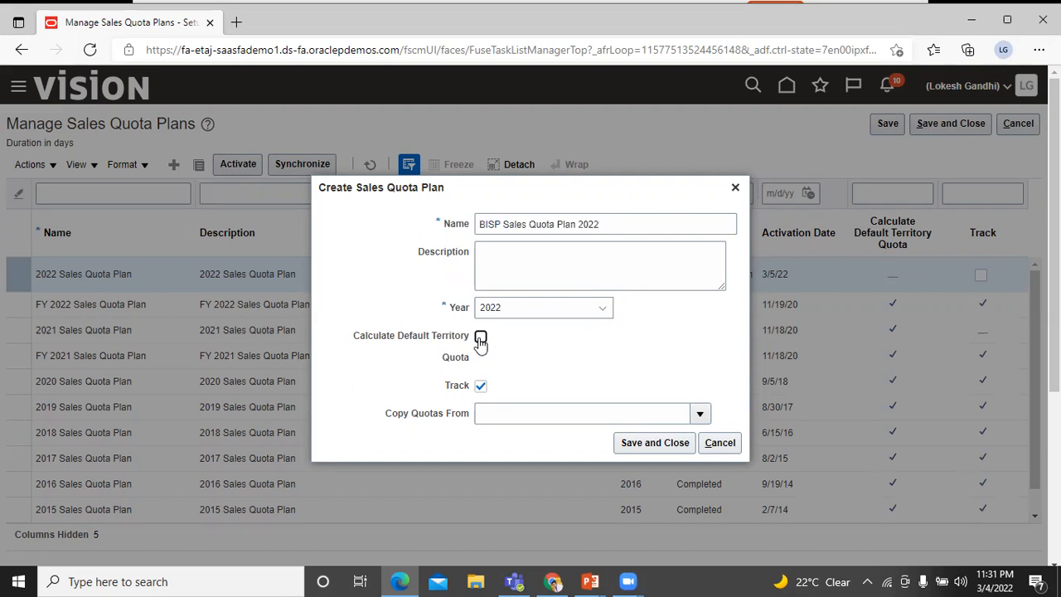
click(480, 385)
click(481, 387)
click(655, 442)
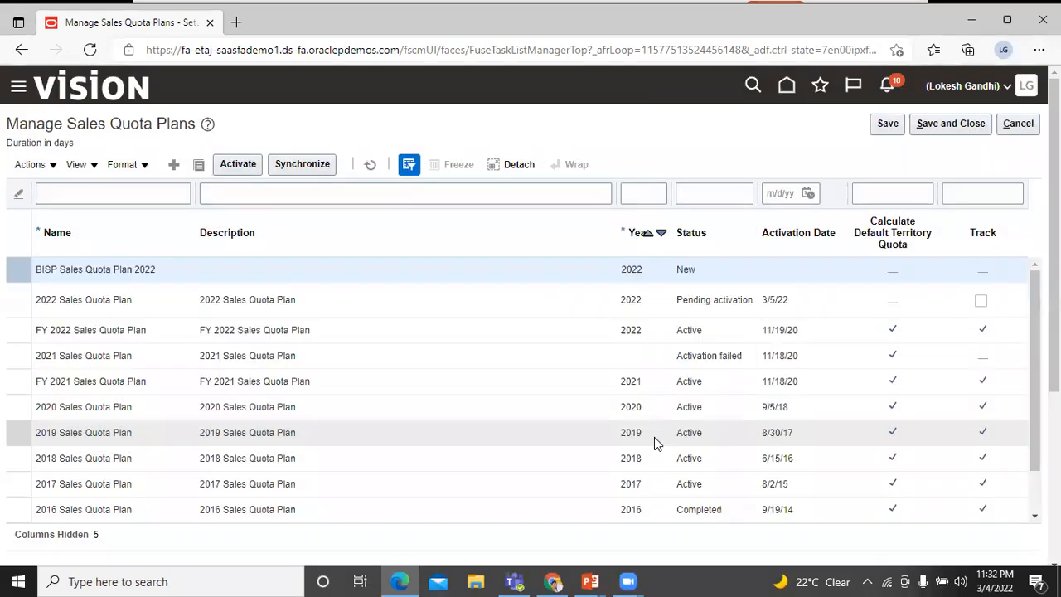
click(888, 124)
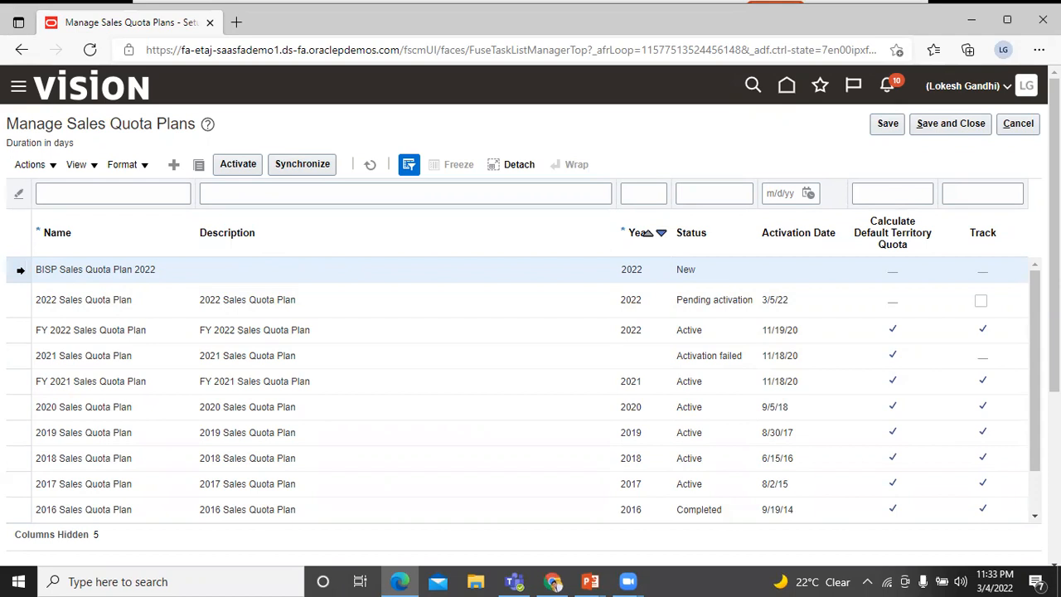
Activate BISP Sales Quota Plan 2022 with the activation date 3/5/22 6:03 PM and refresh the plan list.
click(20, 270)
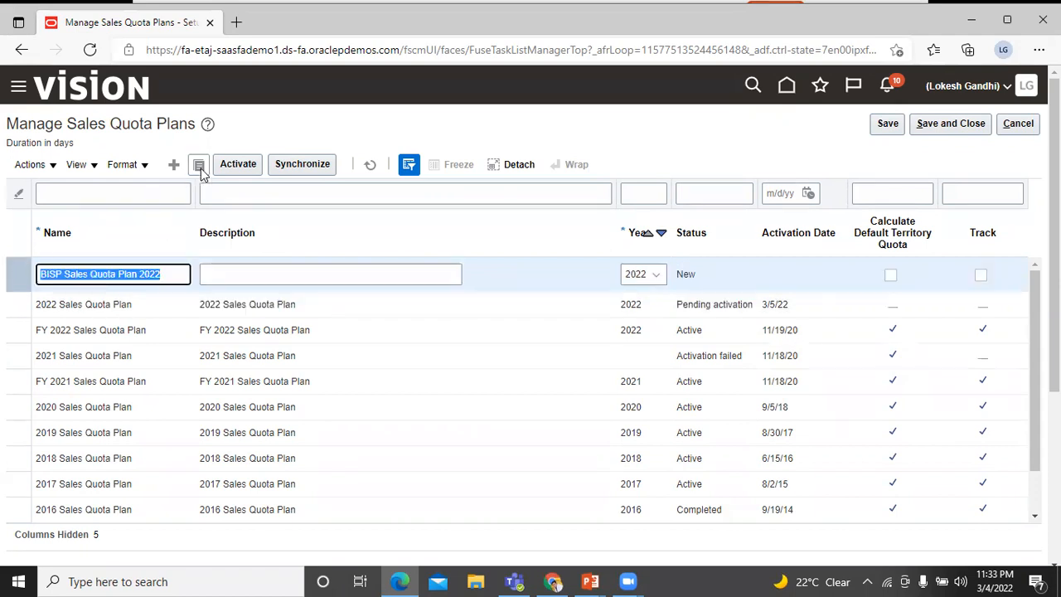
click(234, 166)
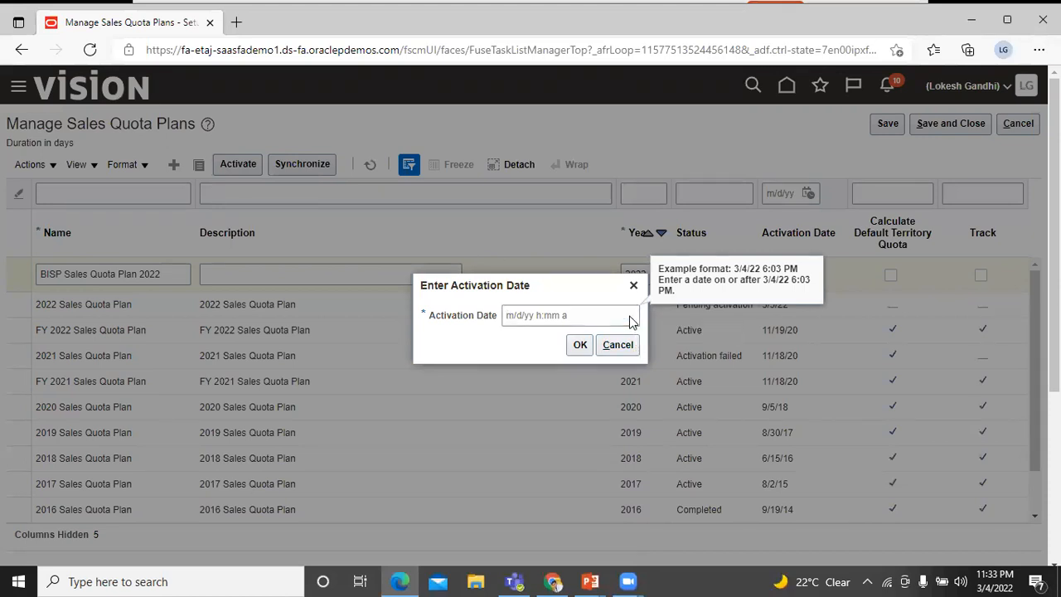
click(629, 316)
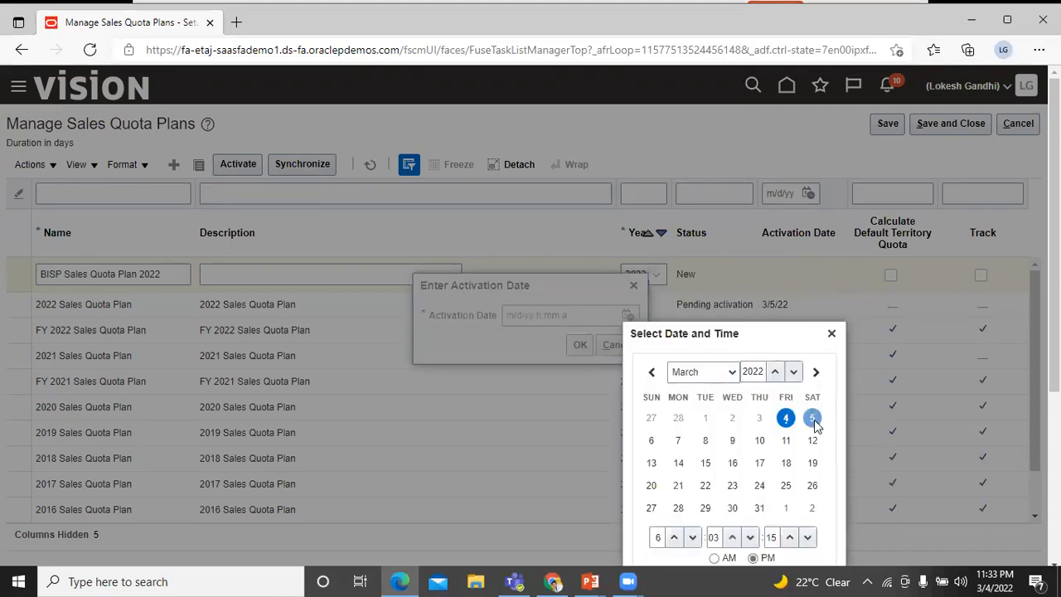
click(813, 418)
scroll(843, 489, down, 1)
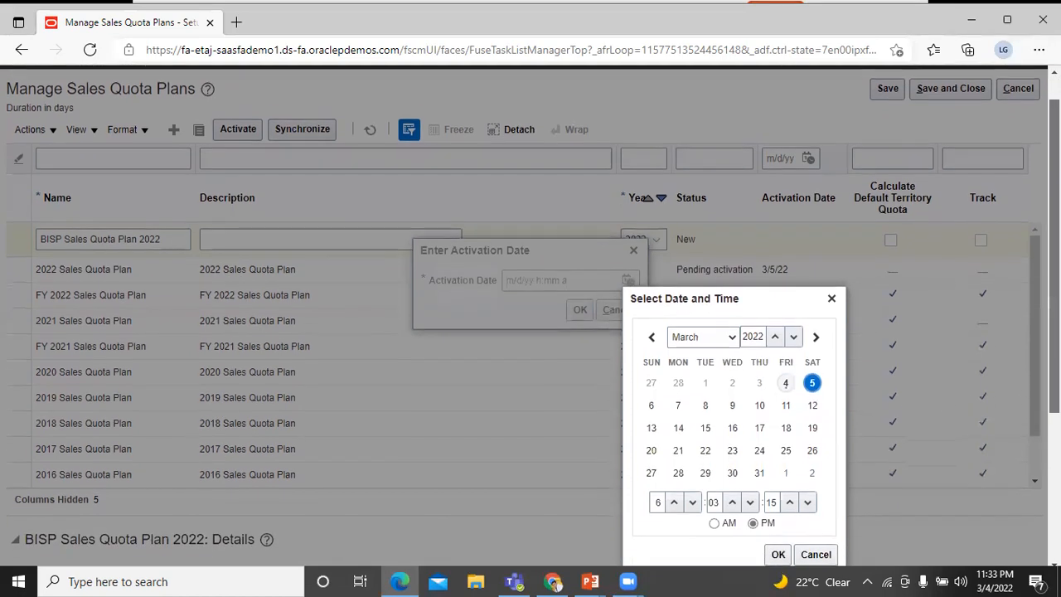
click(774, 541)
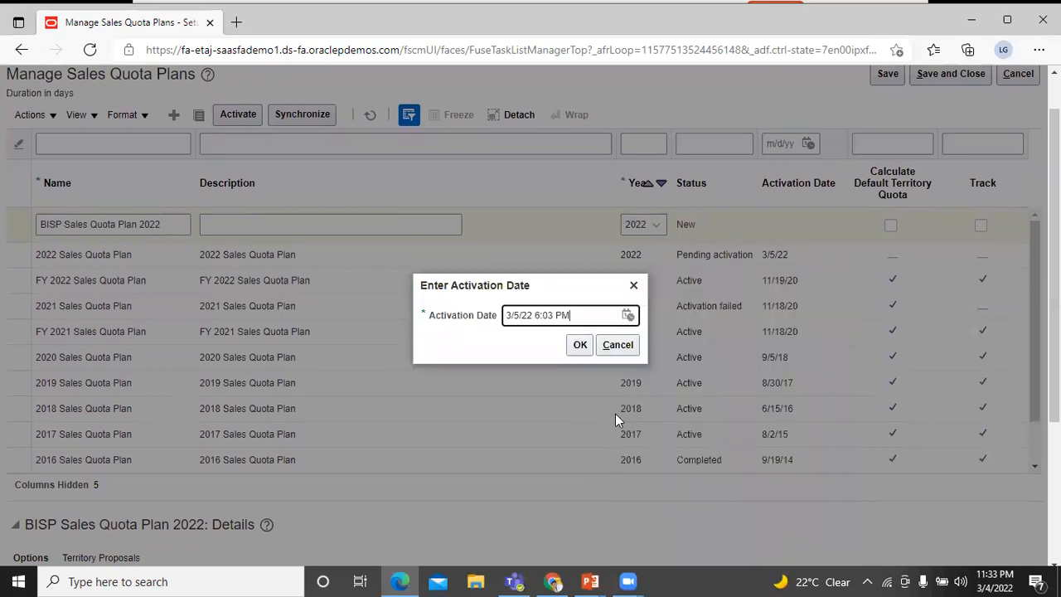
click(583, 344)
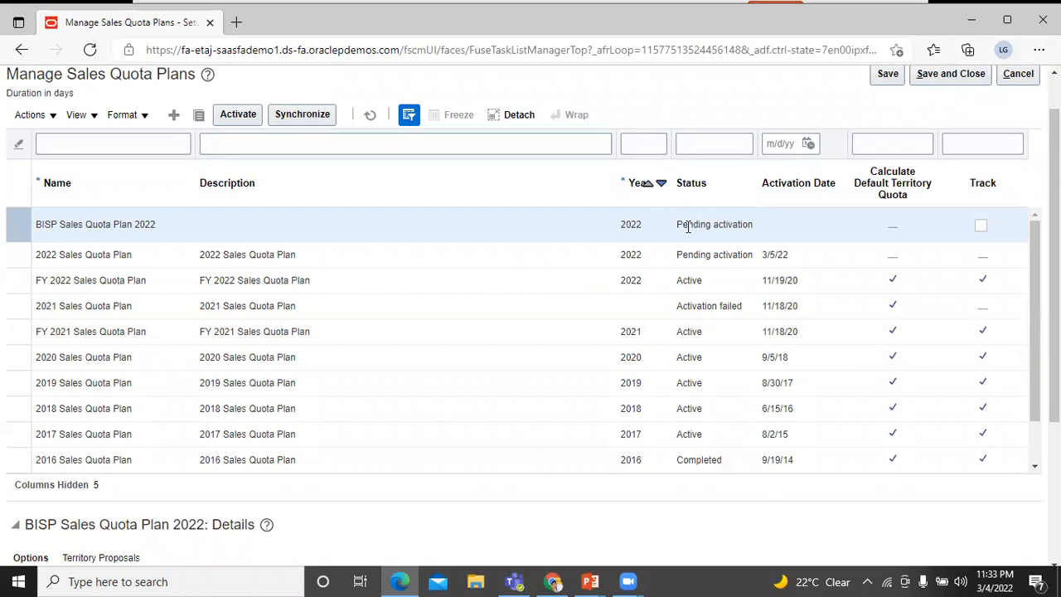
click(370, 115)
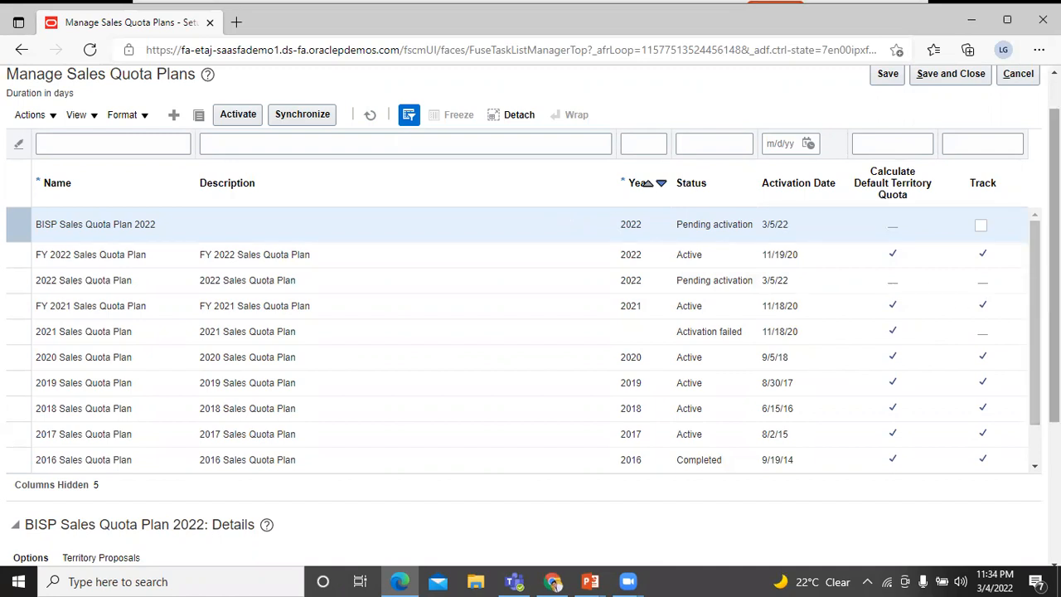
scroll(1054, 249, up, 1)
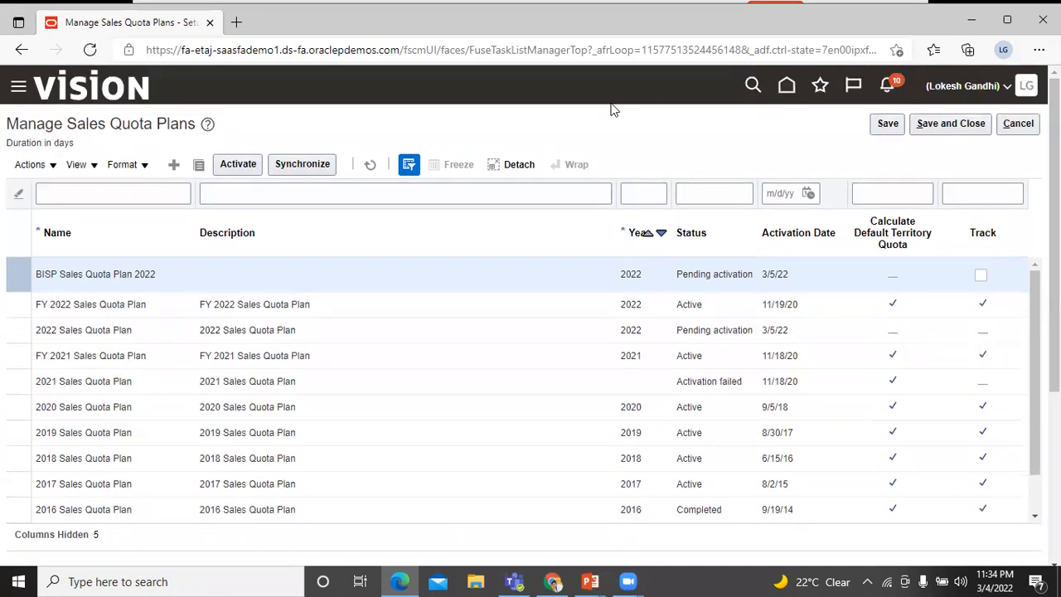